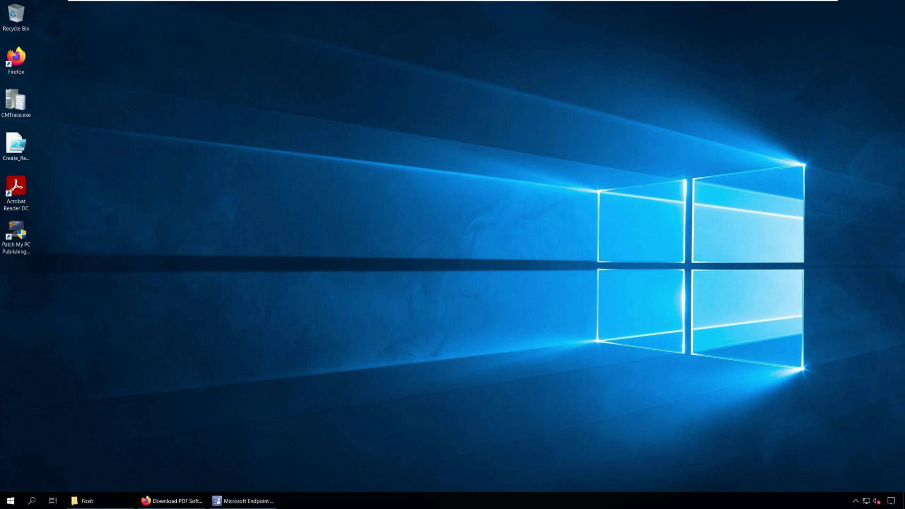
click(171, 501)
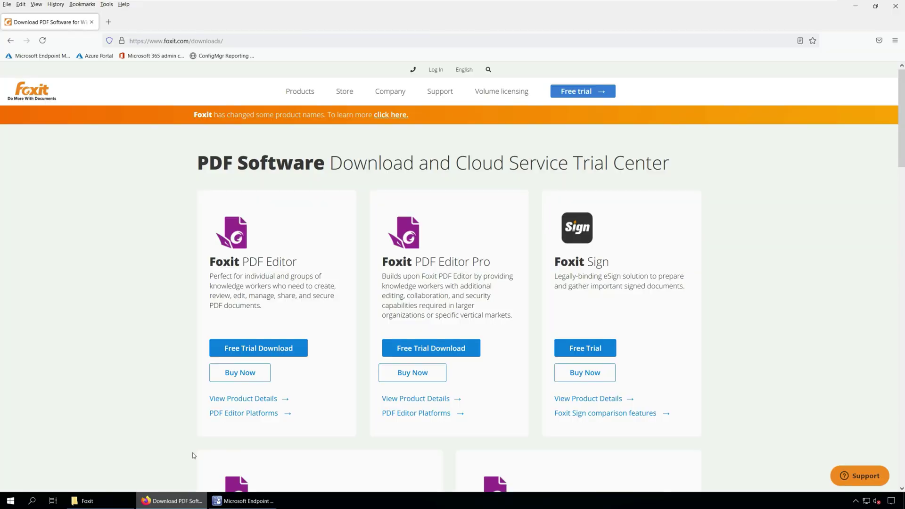
click(394, 115)
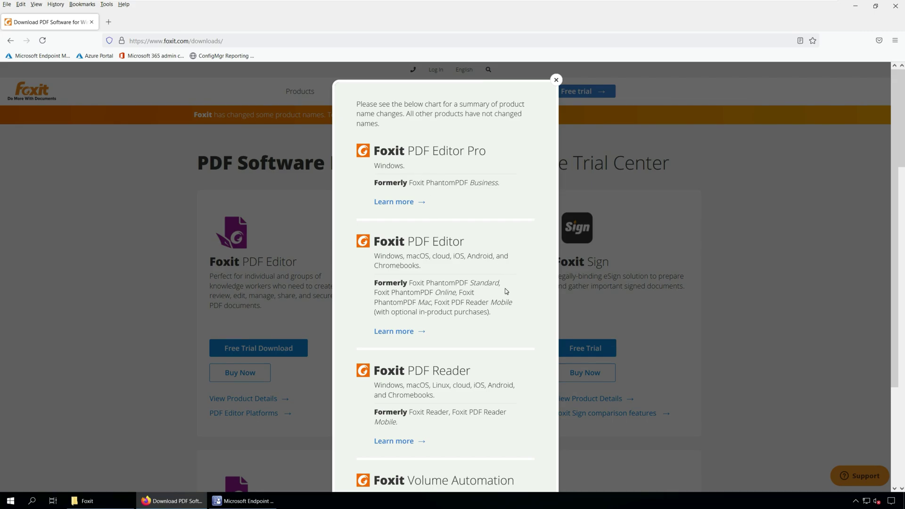
scroll(505, 289, down, 2)
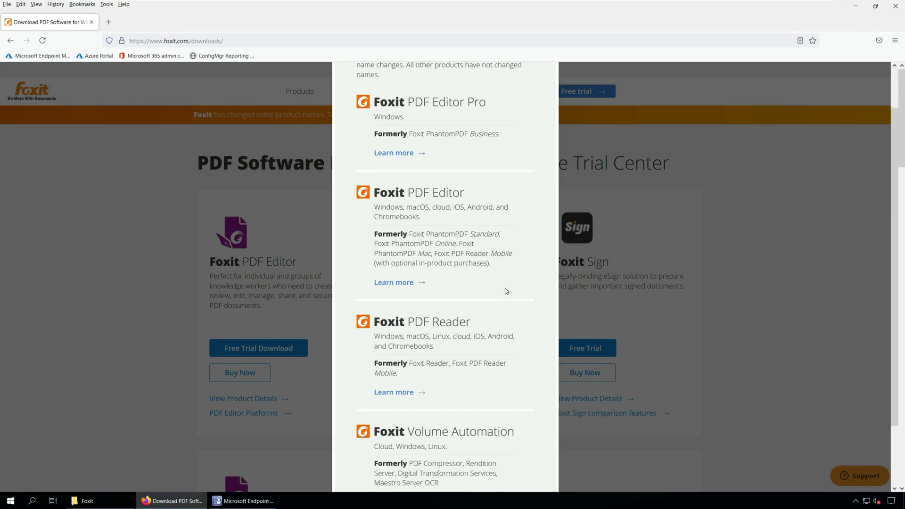
scroll(493, 259, up, 2)
drag(409, 182, 504, 183)
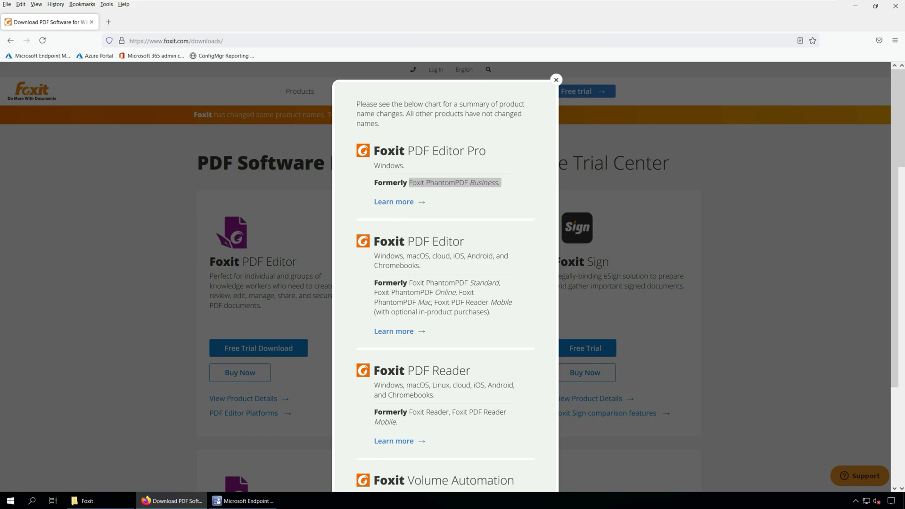
click(504, 183)
scroll(458, 333, down, 2)
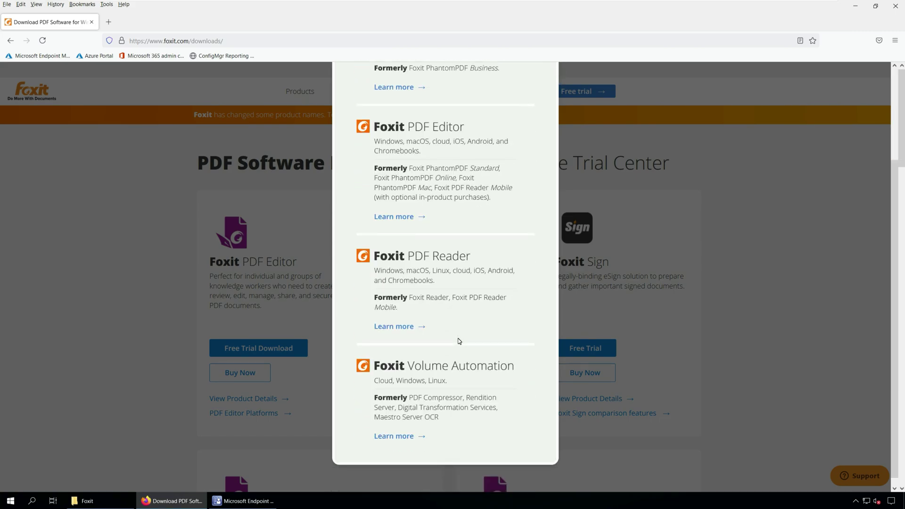
drag(416, 308, 408, 297)
click(398, 267)
drag(388, 256, 471, 257)
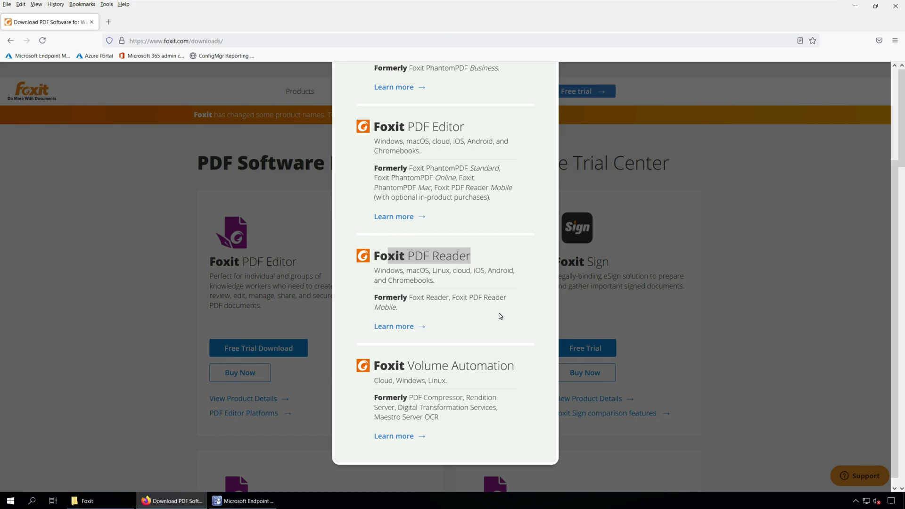
scroll(501, 316, up, 2)
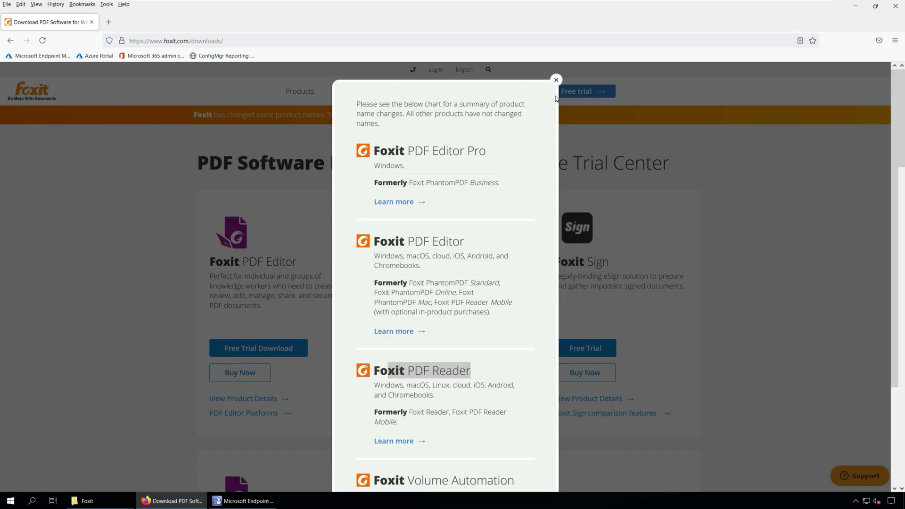
click(557, 79)
click(252, 43)
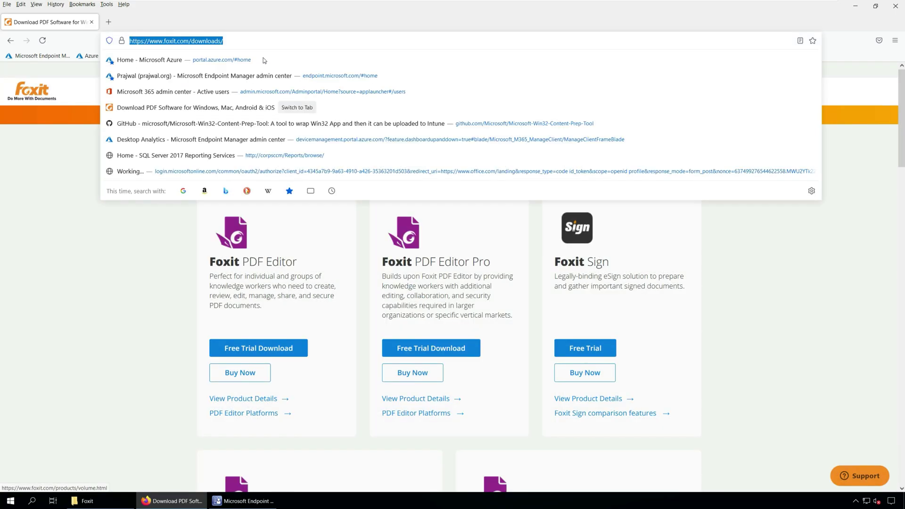
click(100, 285)
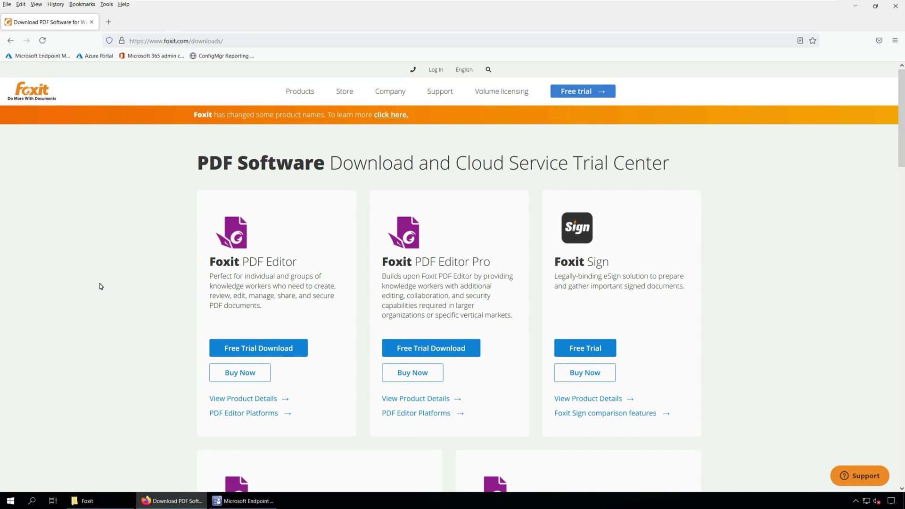
click(422, 350)
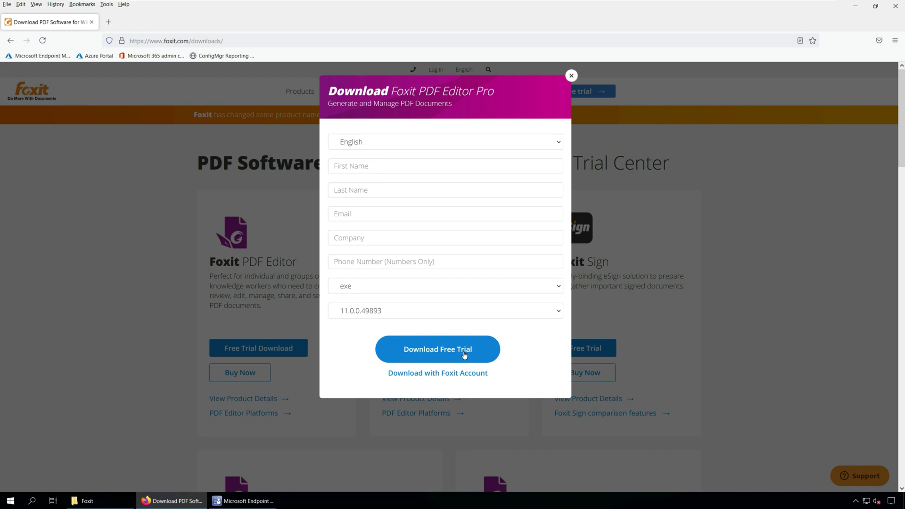
click(558, 288)
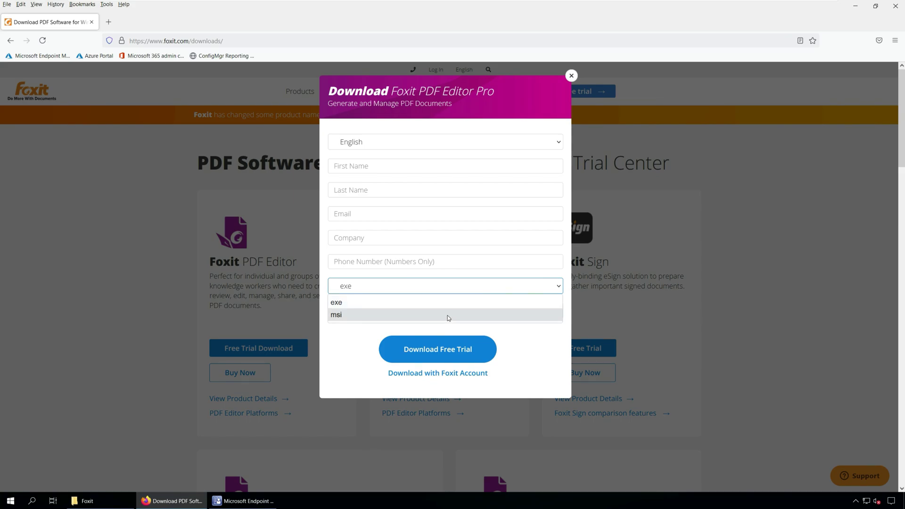
click(571, 75)
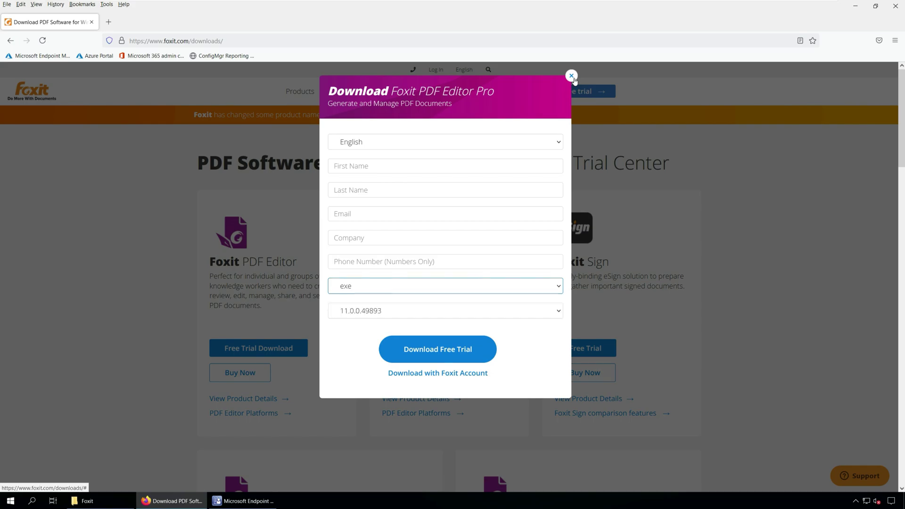
click(572, 76)
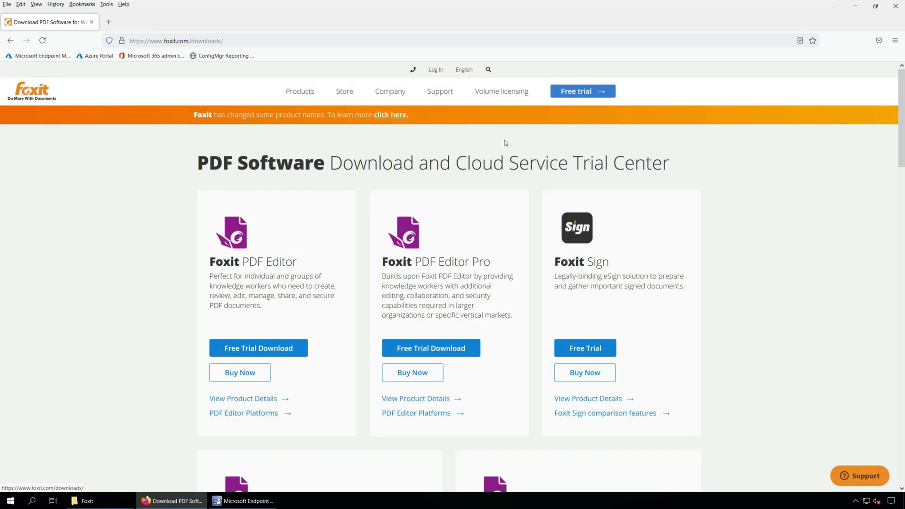
Check the Foxit msi installer and Foxit_icon.png in the source folder, then minimize Explorer and Firefox
click(127, 499)
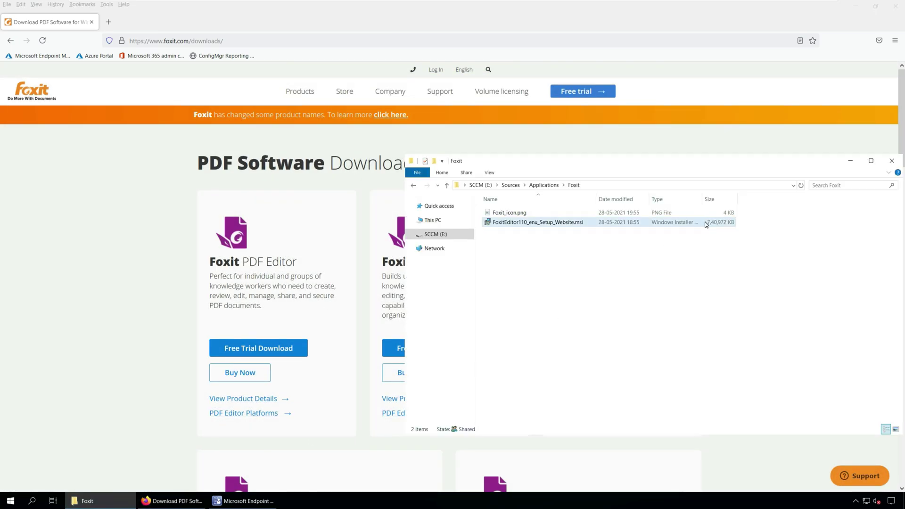
click(679, 223)
click(520, 213)
click(529, 224)
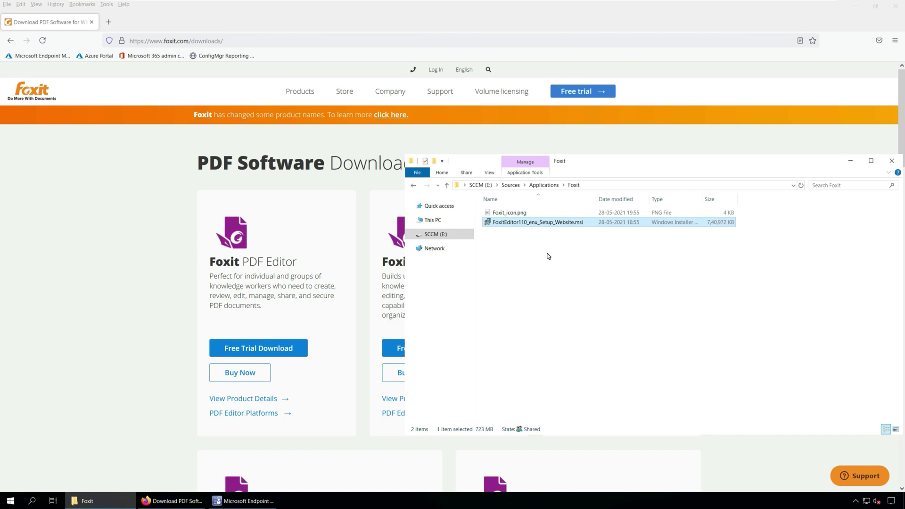
click(531, 213)
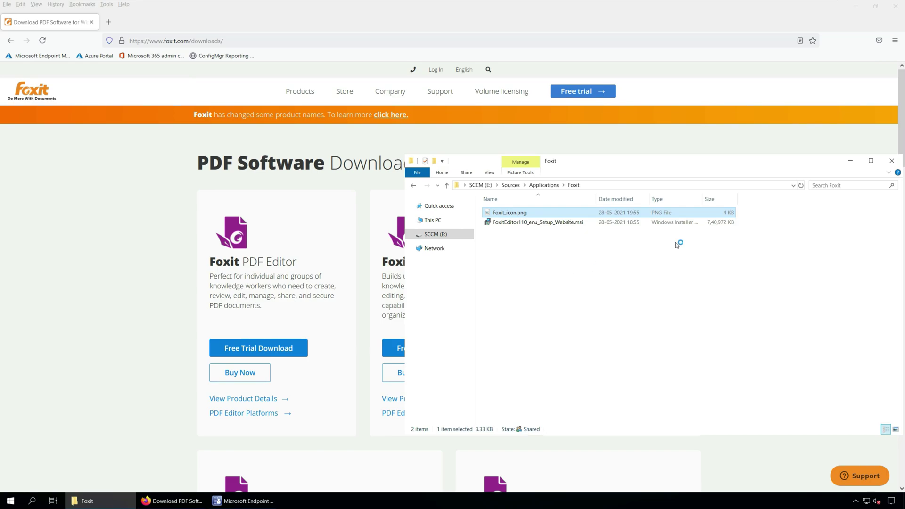
click(851, 161)
click(856, 8)
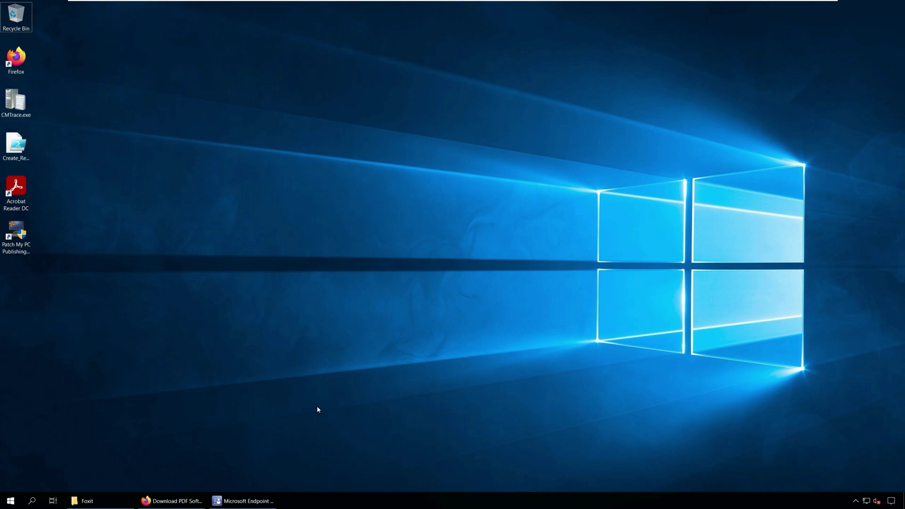
In the Configuration Manager console, run Create Application from the Application Management > Applications node
click(243, 501)
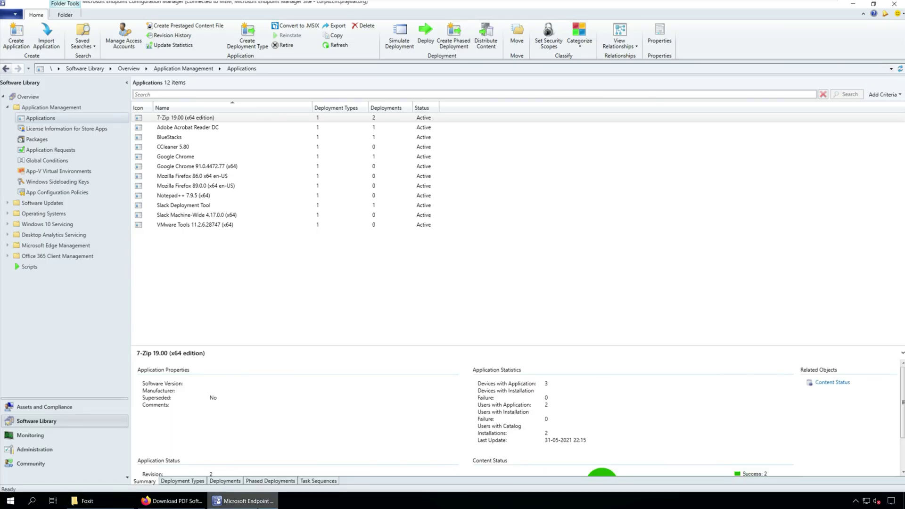
click(288, 68)
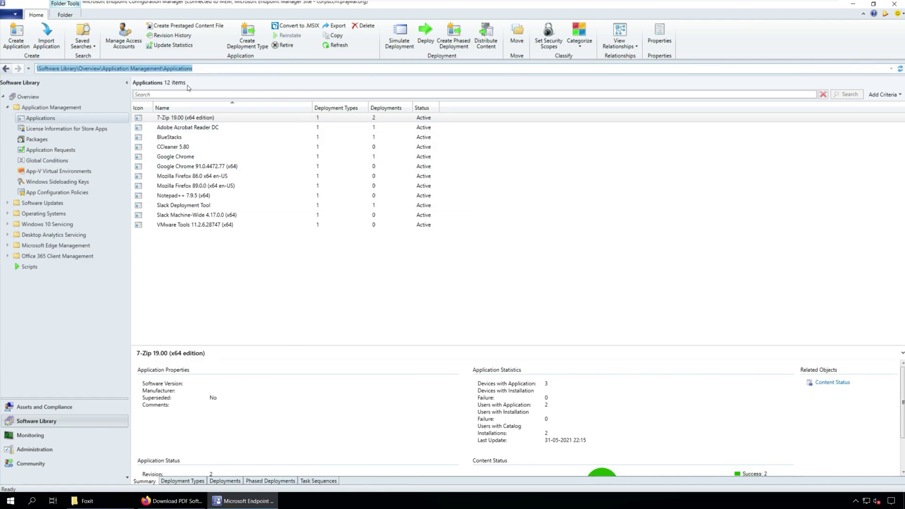
click(56, 69)
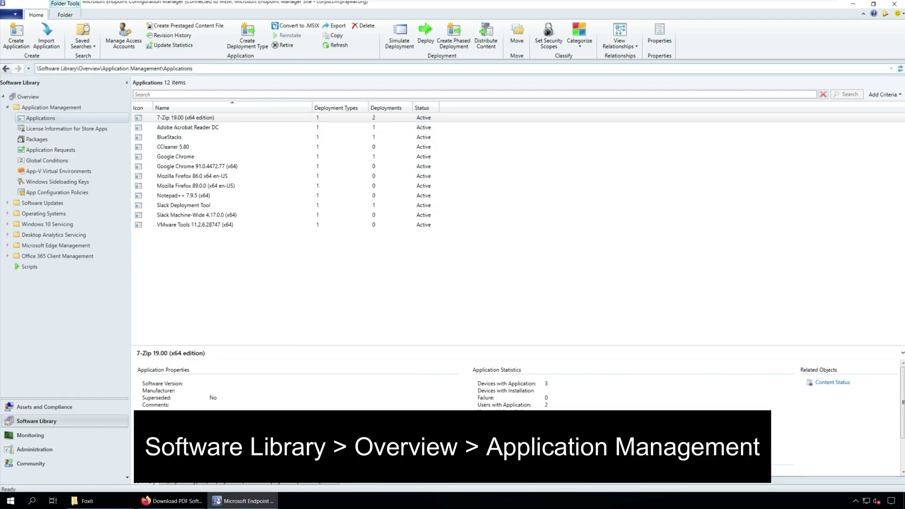
double_click(87, 68)
drag(103, 69, 161, 68)
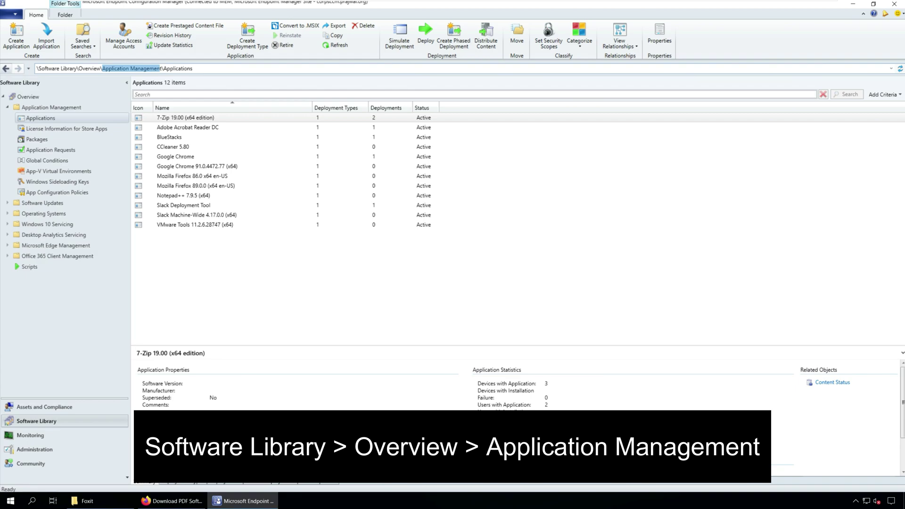
click(105, 117)
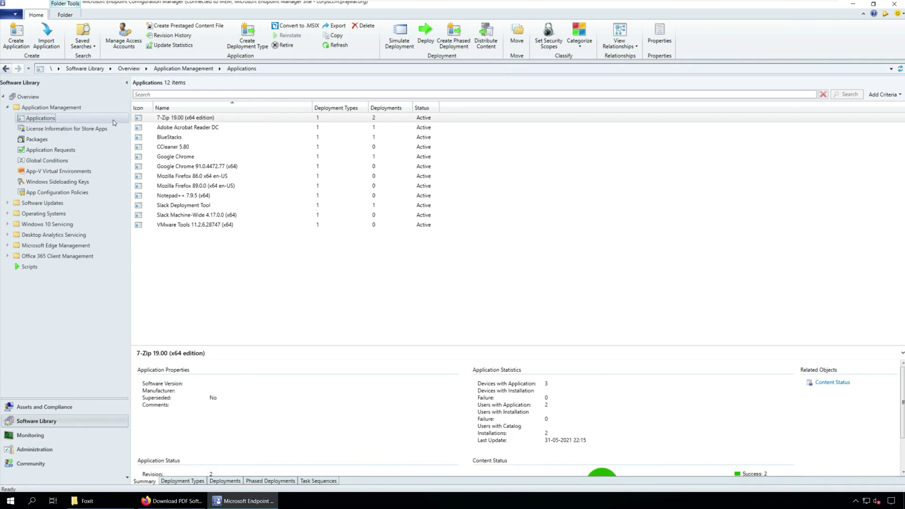
right_click(114, 123)
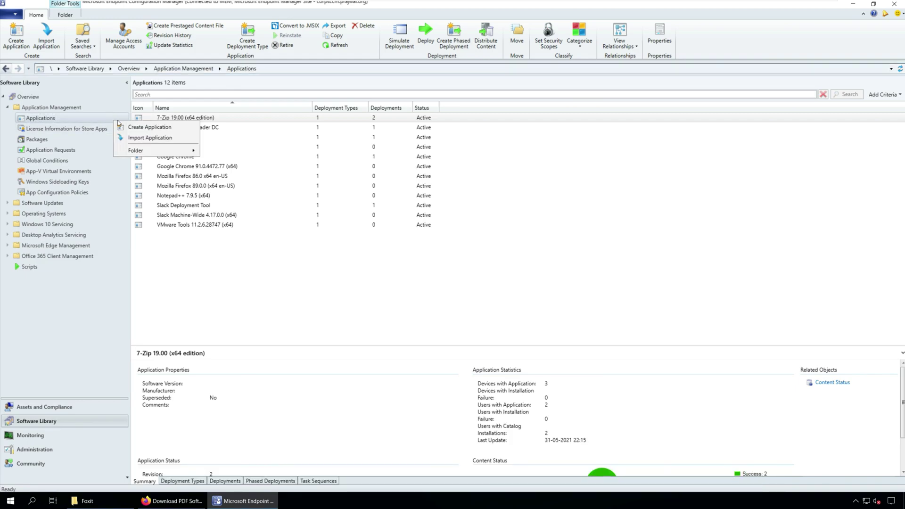
click(175, 128)
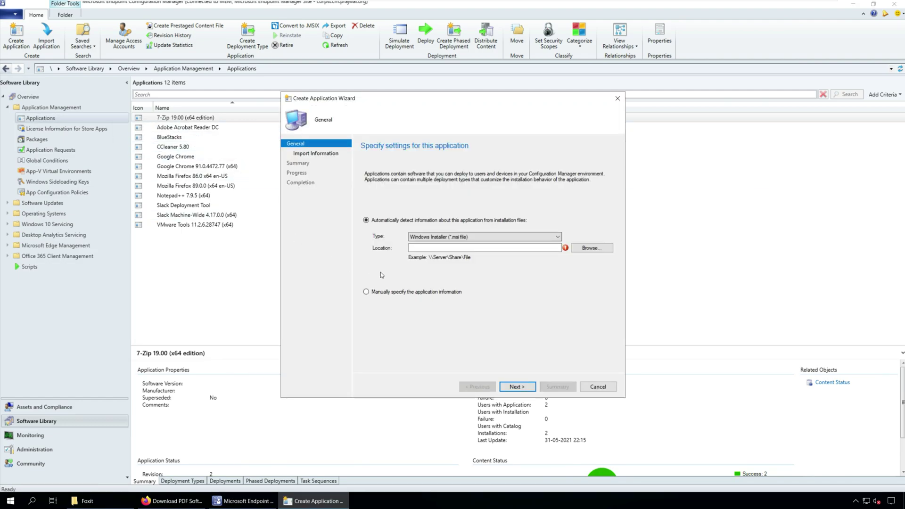
Import details from \\corpsccm\Sources\Applications\Foxit\FoxitEditor110_enu_Setup_Website.msi using path autocomplete
click(454, 251)
text(\cor)
text(\a)
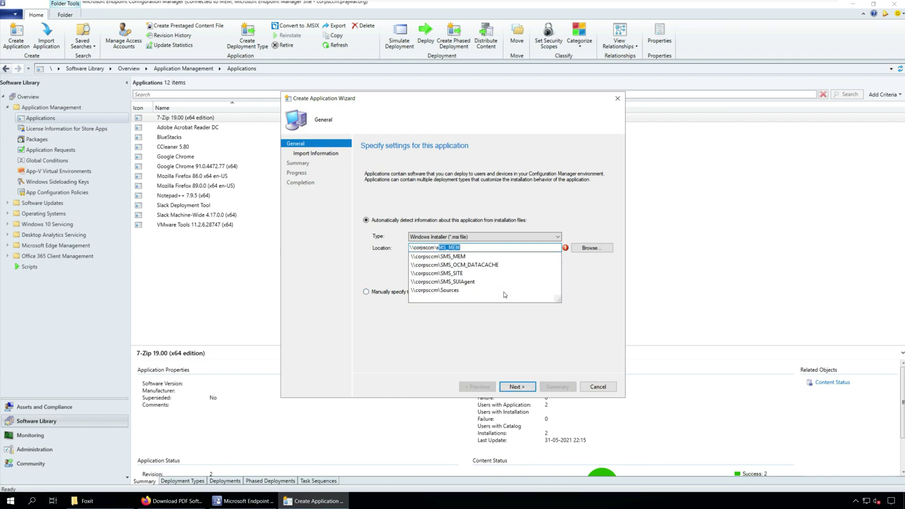
key(Down)
key(Down)
key(Down)
key(Down)
key(Down)
text(\)
key(Down)
text(\)
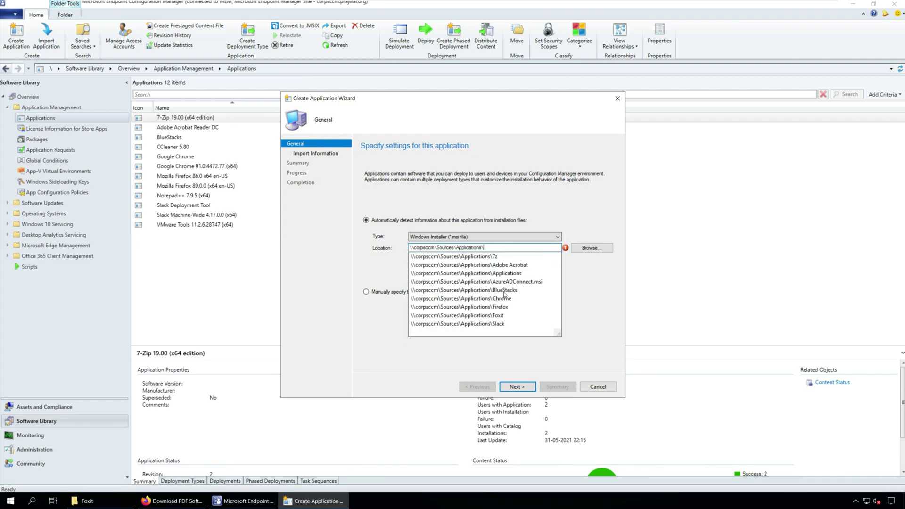
key(Down)
key(Down)
key(Down)
key(Down)
key(Down)
key(Down)
key(Down)
key(Down)
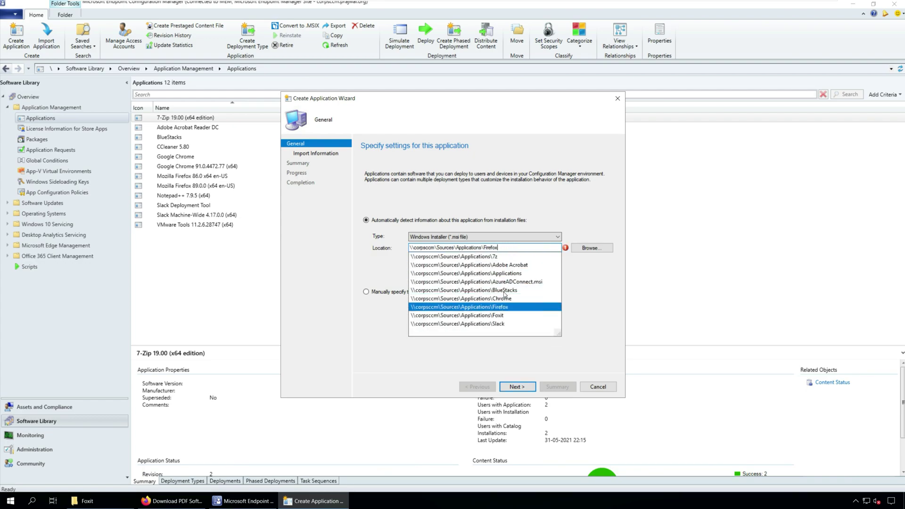
text(\)
key(Down)
key(Down)
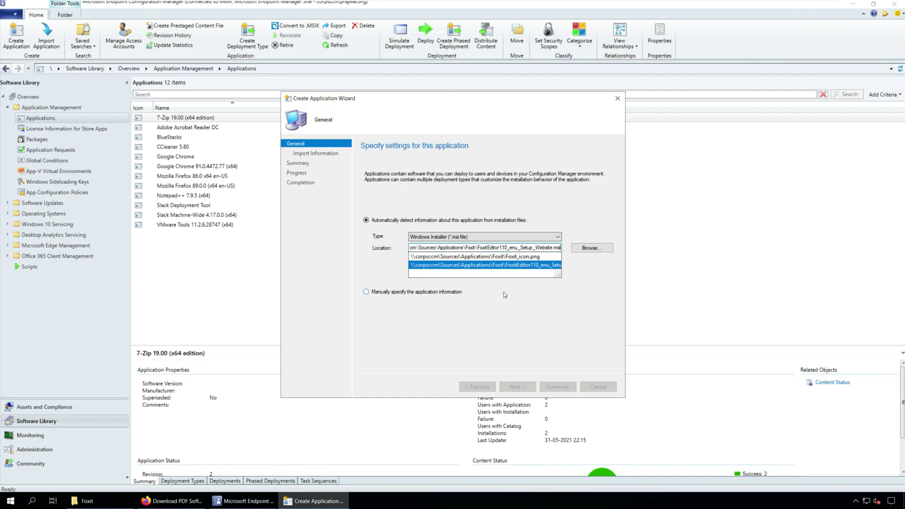
key(Return)
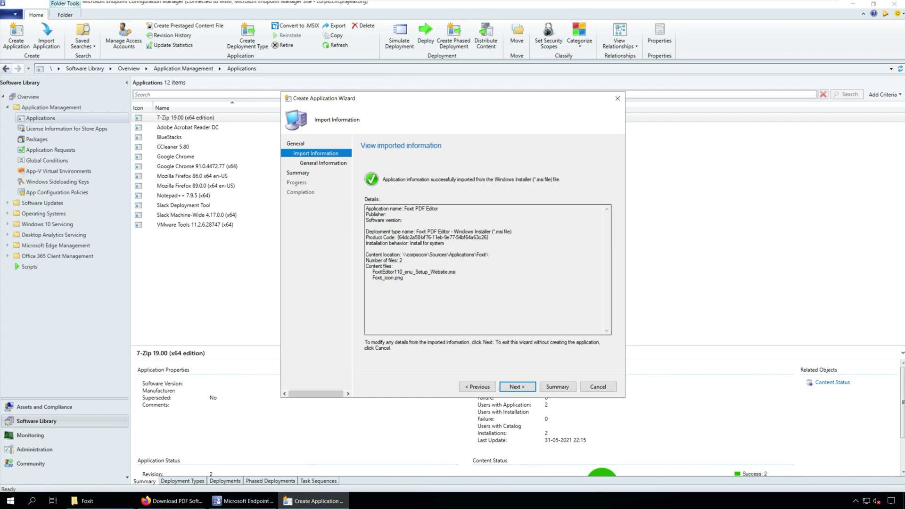
Check the imported Product Code, then enter Foxit as the publisher
drag(398, 237, 489, 238)
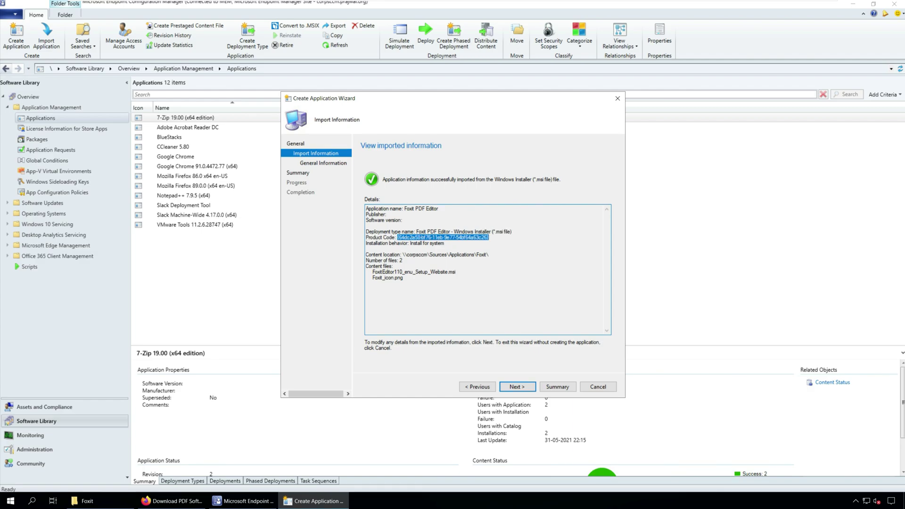
click(517, 391)
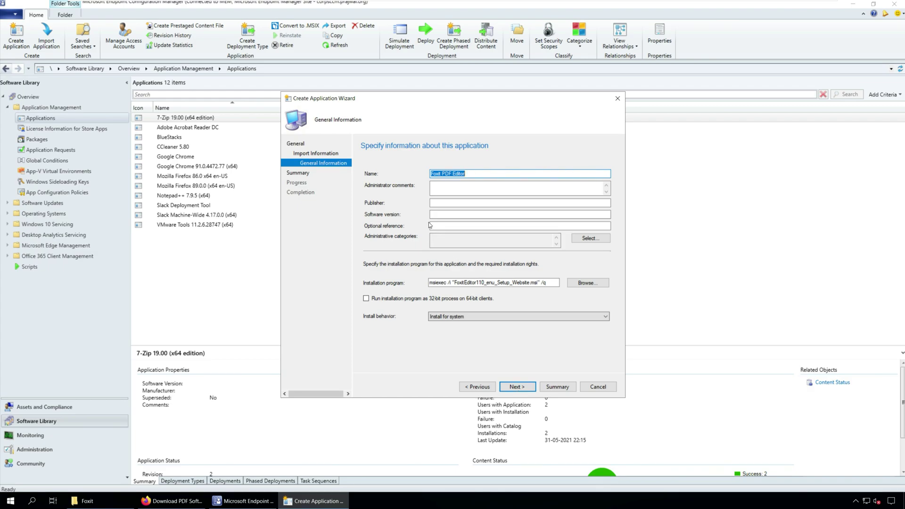
click(431, 202)
text(Foxit)
Complete the wizard through Summary, close it, and select the new Foxit PDF Editor application
click(516, 388)
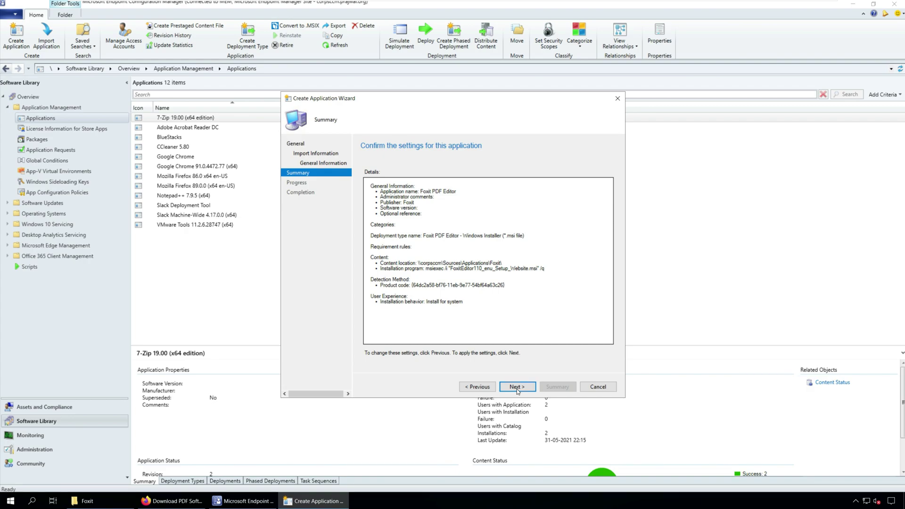
click(517, 387)
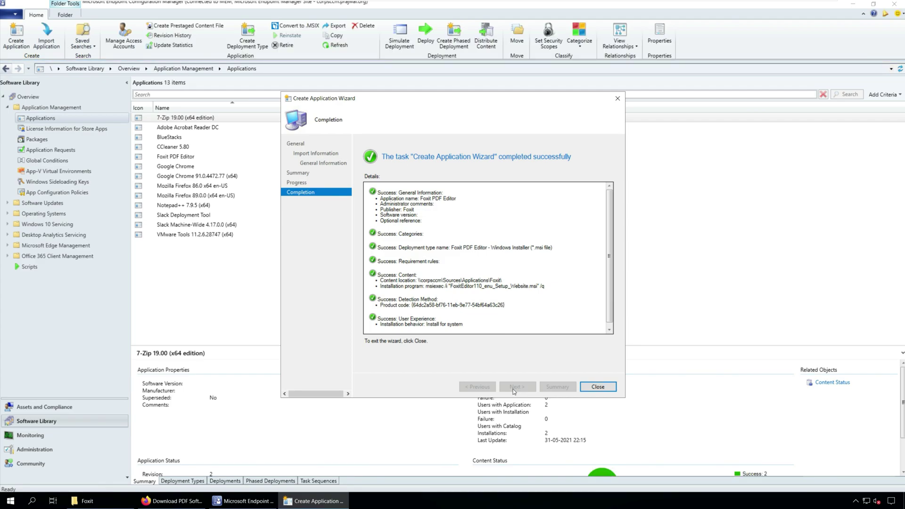
drag(611, 197, 613, 267)
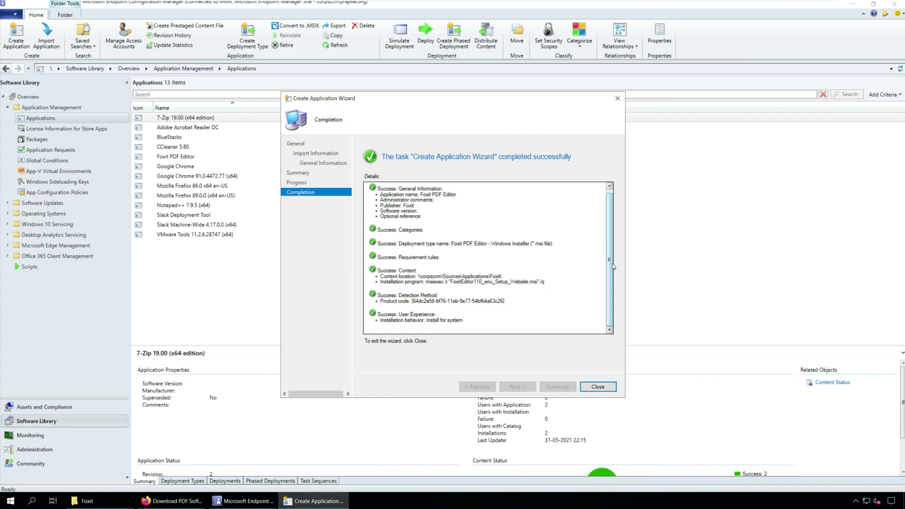
click(598, 387)
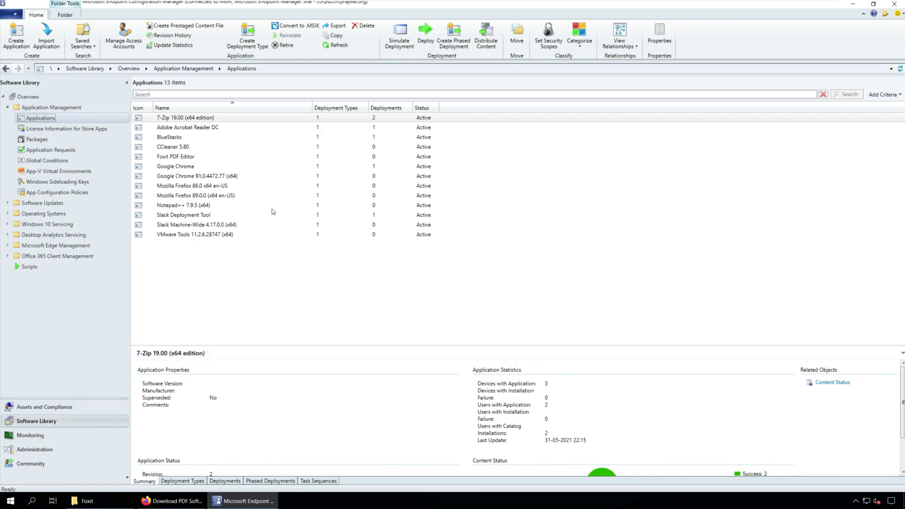
click(215, 157)
Set E:\Sources\Applications\Foxit\Foxit_icon.png as Foxit PDF Editor's Software Center icon and save
right_click(214, 158)
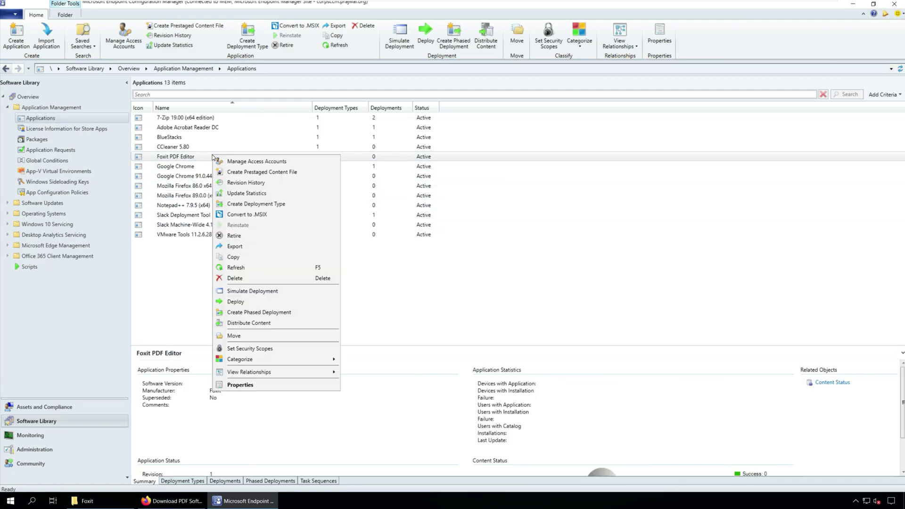
click(252, 387)
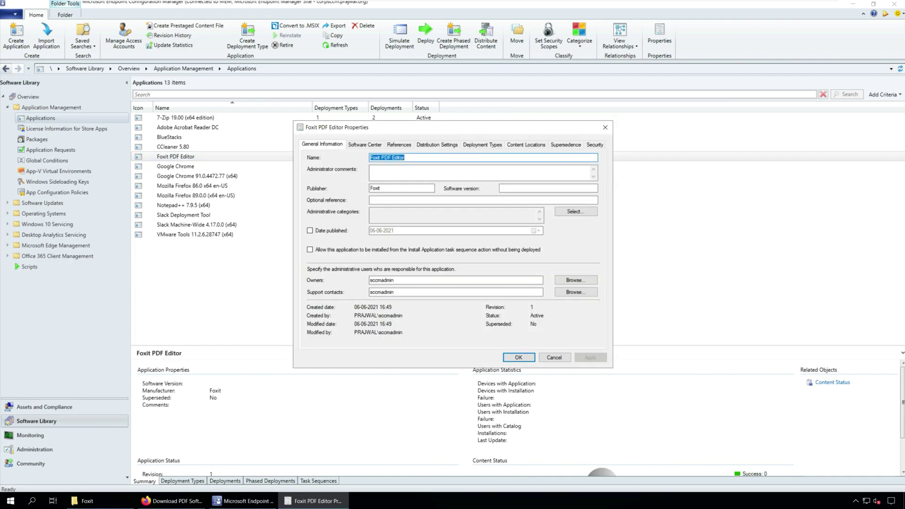
click(372, 145)
click(566, 328)
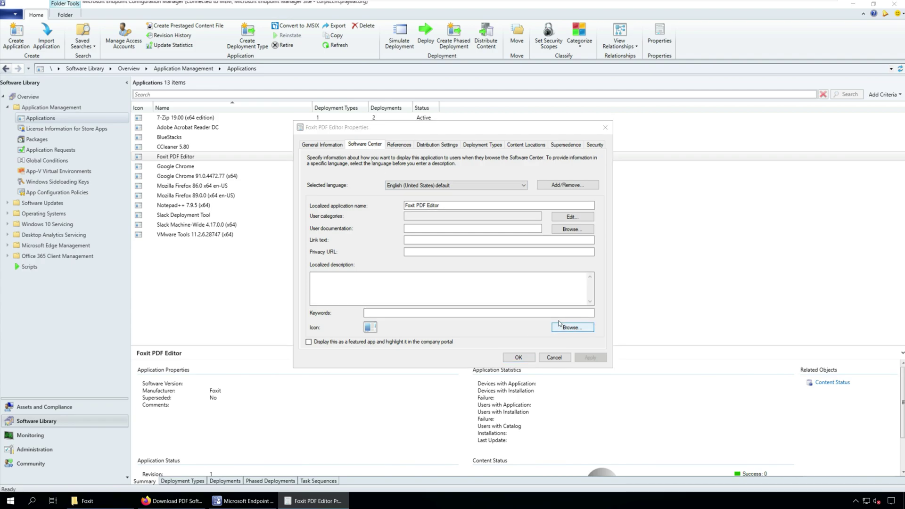
click(326, 302)
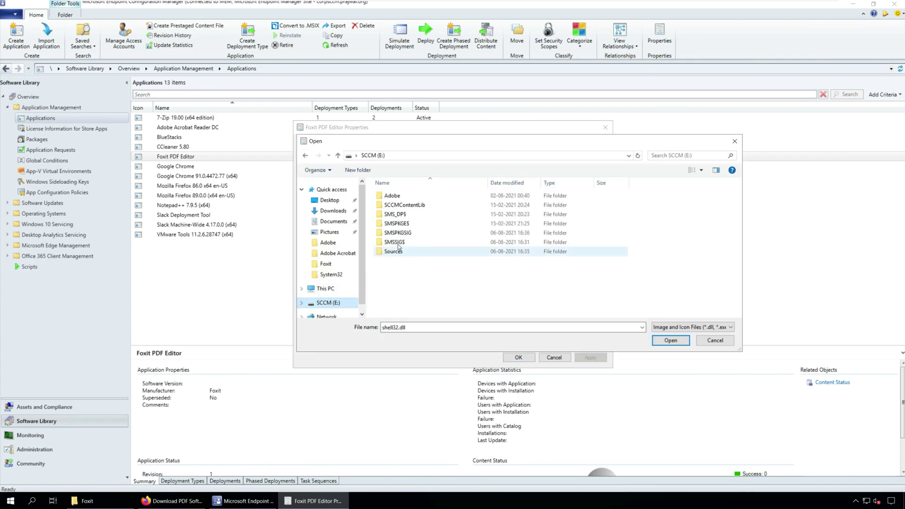
double_click(399, 256)
double_click(396, 195)
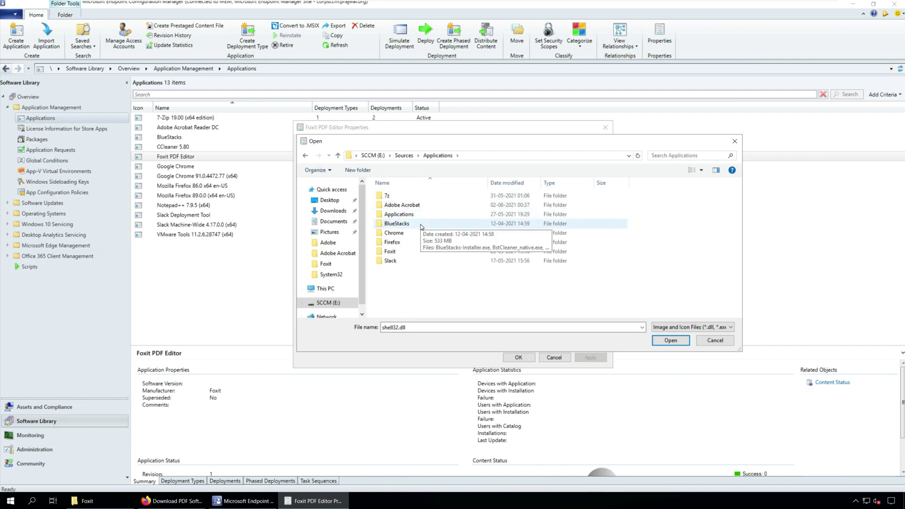
double_click(404, 252)
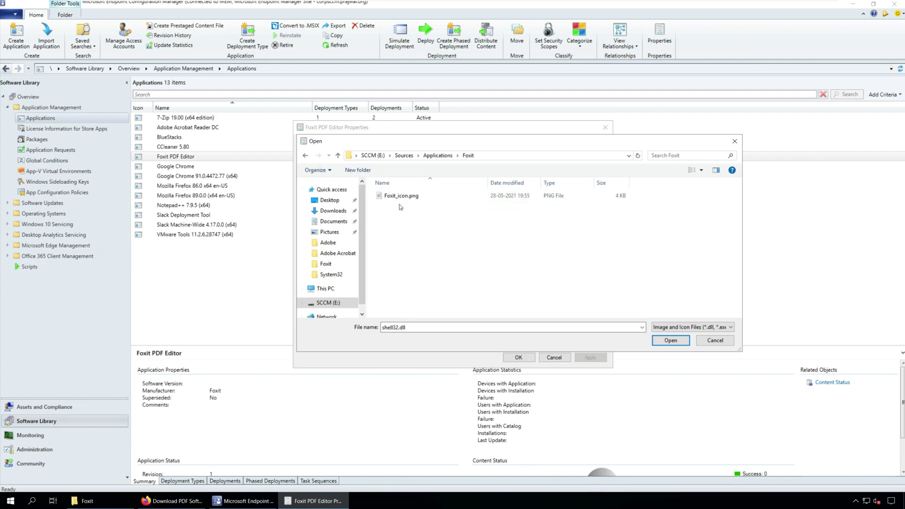
double_click(400, 196)
click(585, 358)
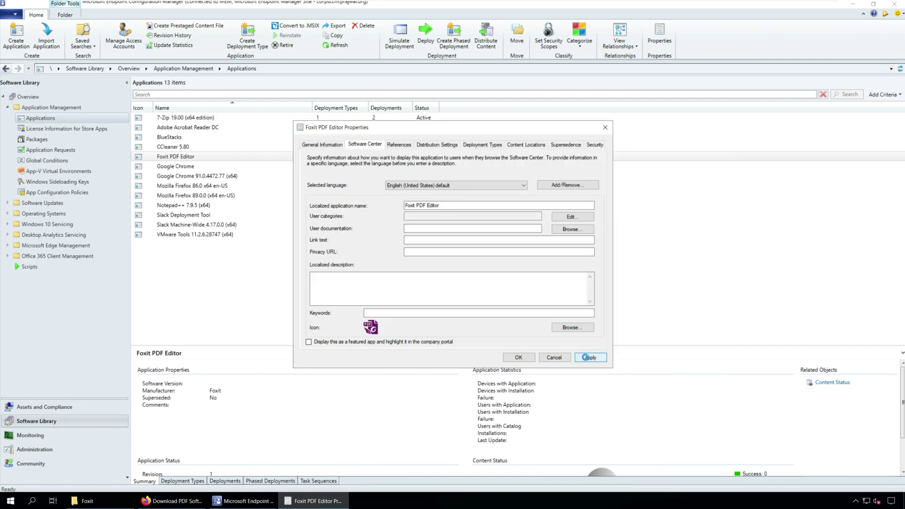
click(523, 358)
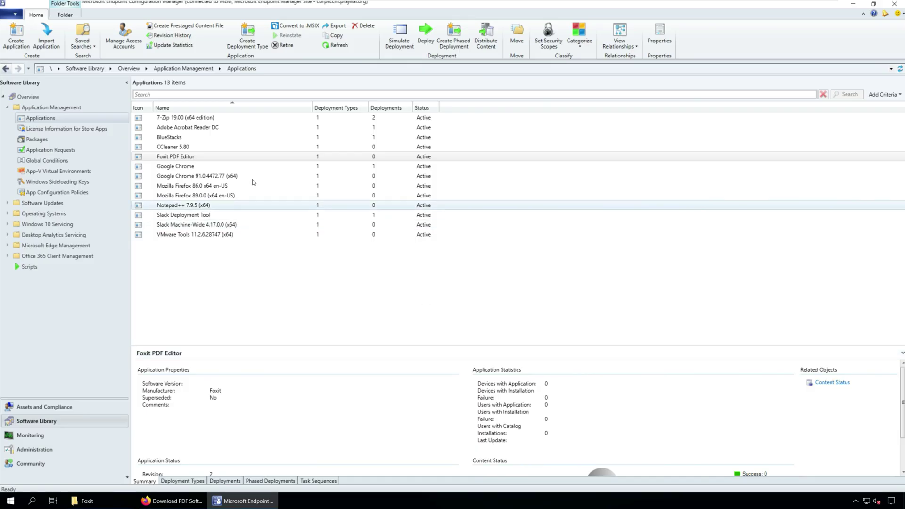
Deploy Foxit PDF Editor to the All Windows 10 Computers device collection
right_click(214, 157)
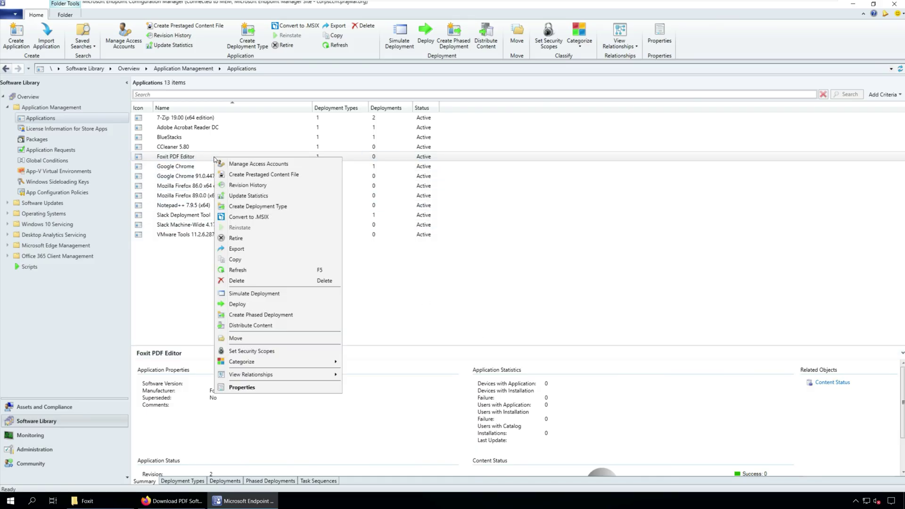
click(248, 306)
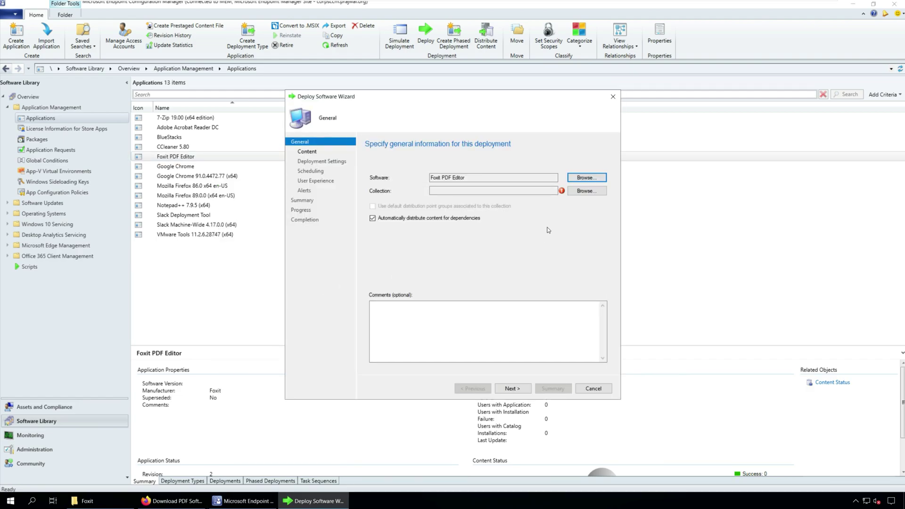
click(585, 191)
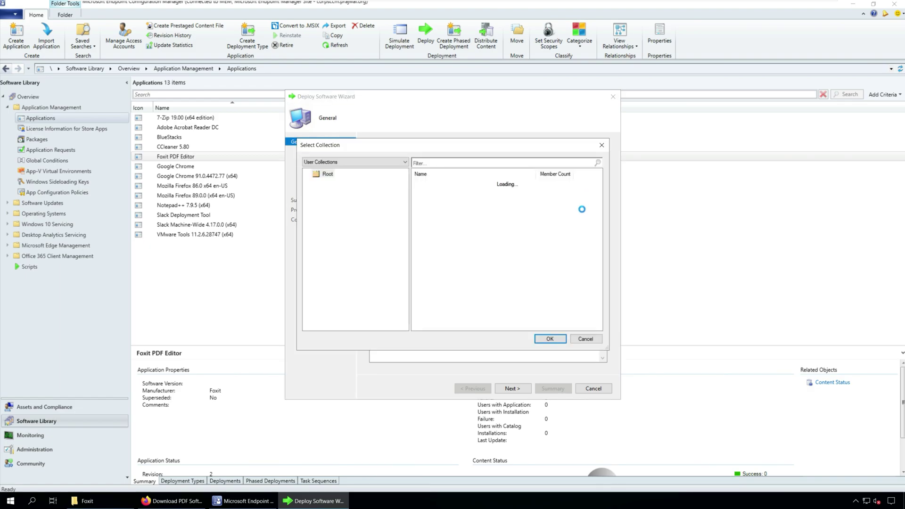
click(371, 162)
click(346, 174)
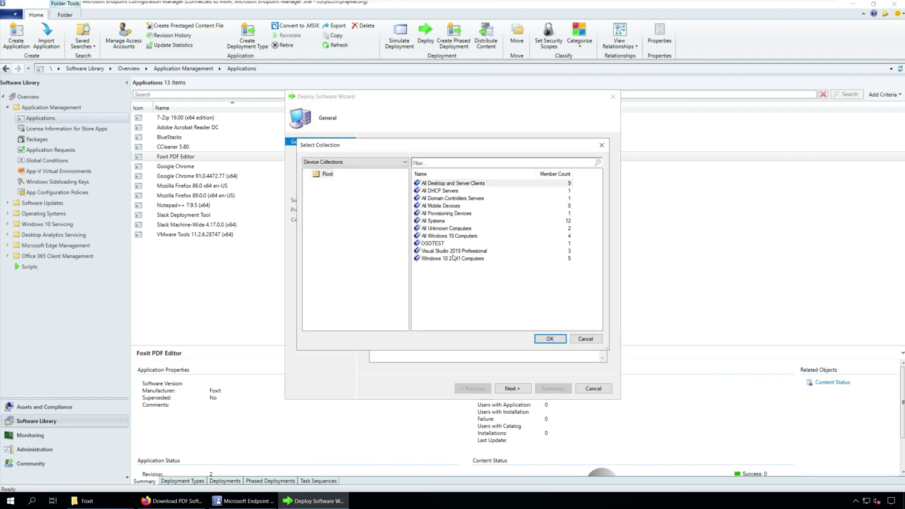
click(463, 236)
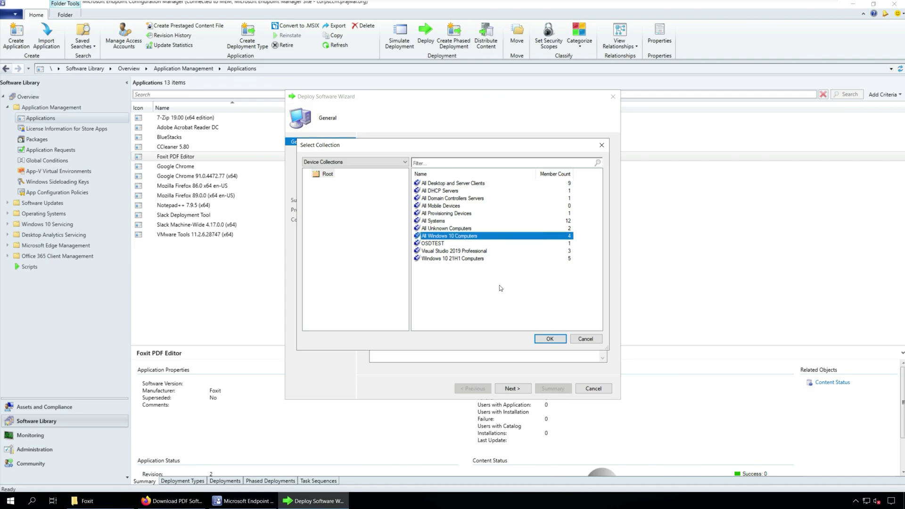
click(550, 338)
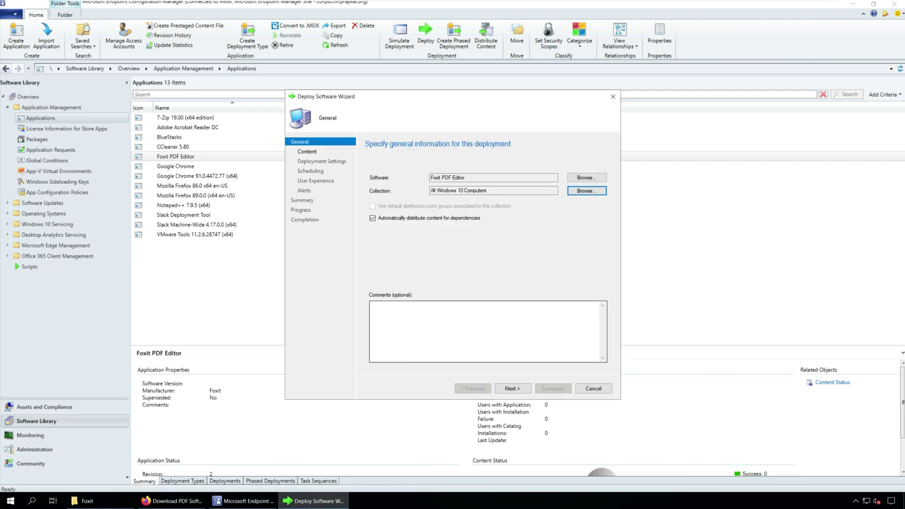
click(513, 389)
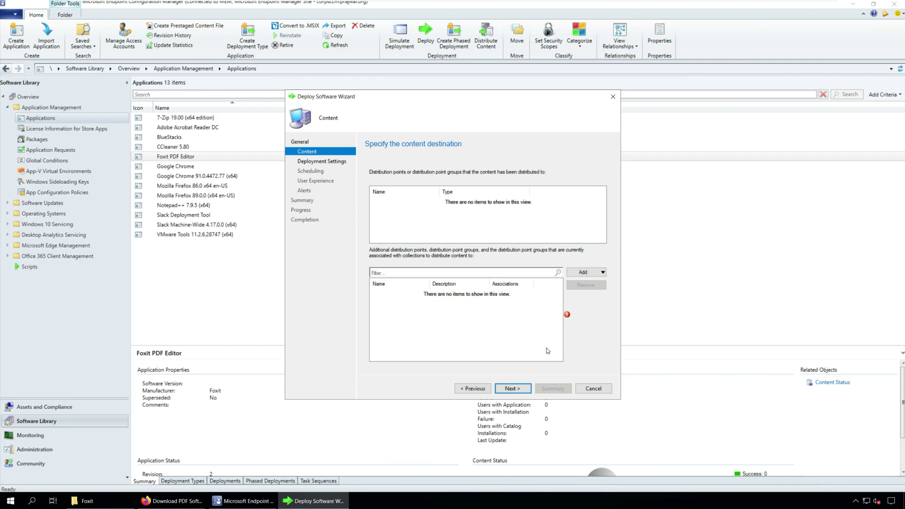
Add CORPSCCM.PRAJWAL.ORG as the content distribution point and continue
click(602, 273)
click(595, 282)
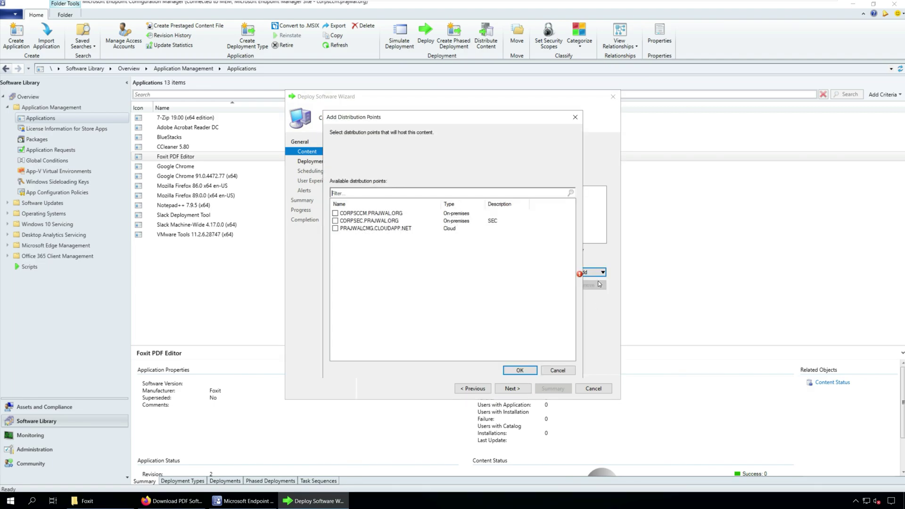
click(336, 213)
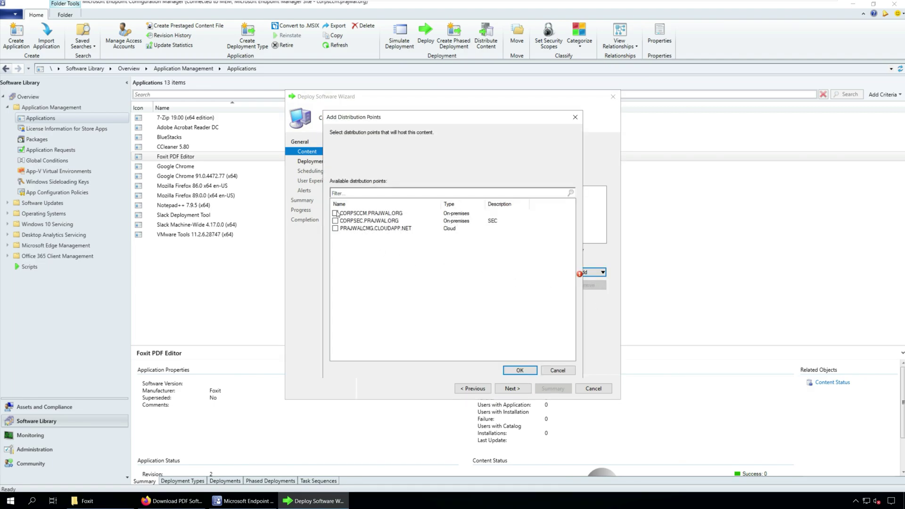
click(525, 372)
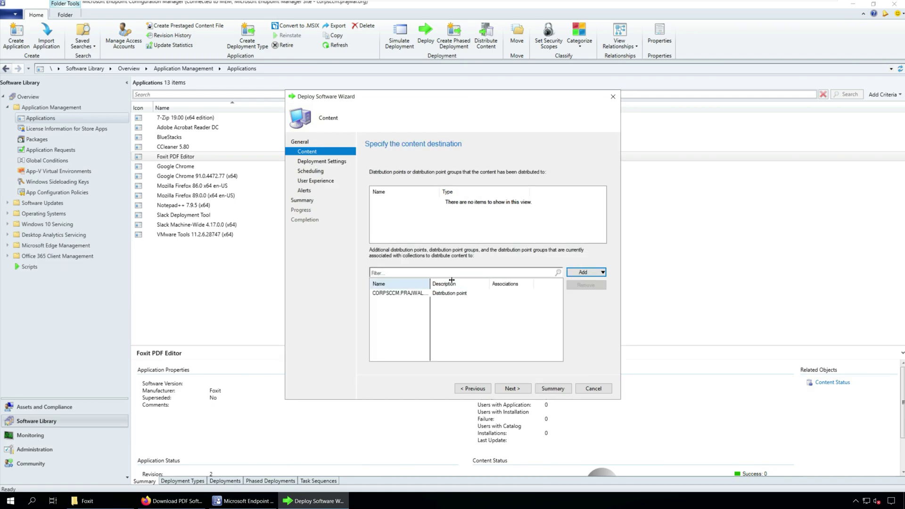
drag(430, 283, 451, 284)
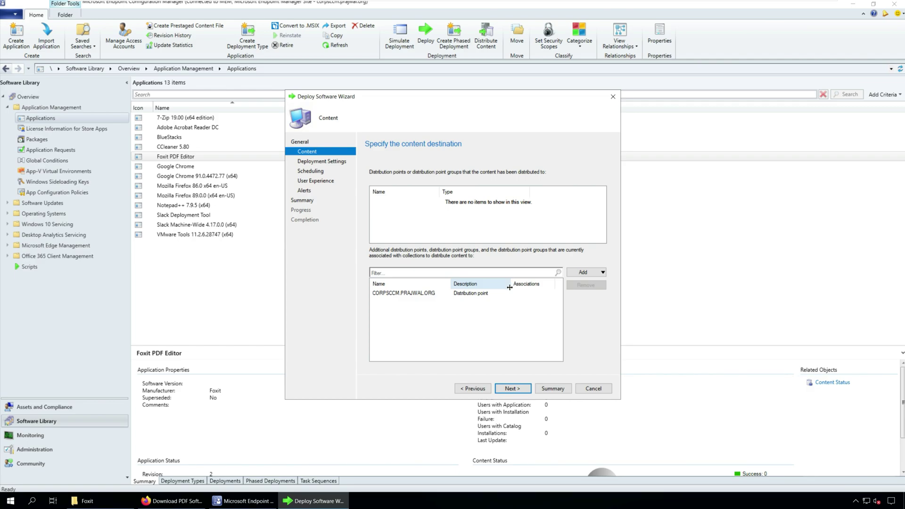
click(512, 389)
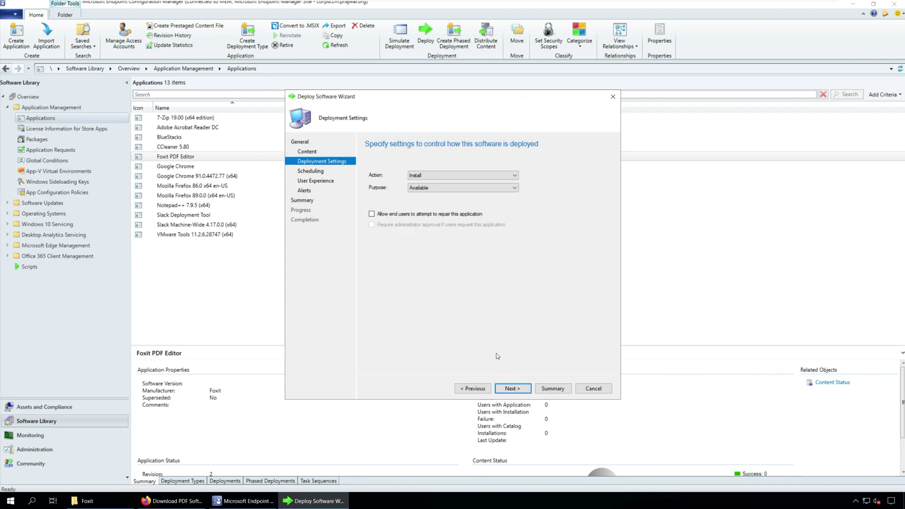
Keep the deployment action as Install and the purpose as Available
click(513, 175)
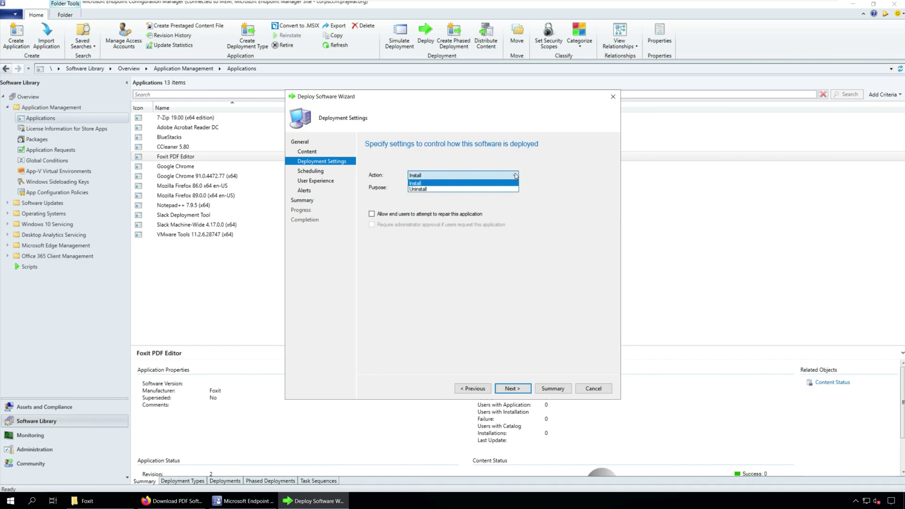
click(514, 175)
click(514, 188)
click(514, 187)
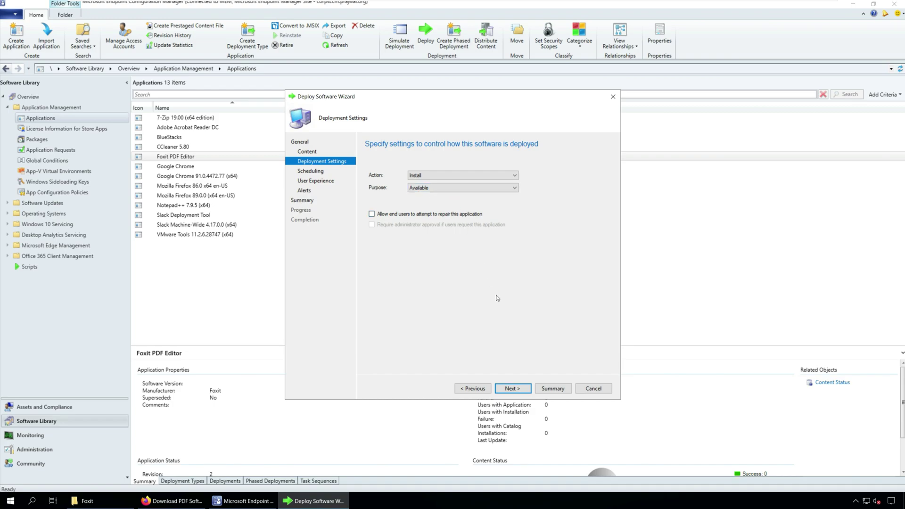
click(516, 390)
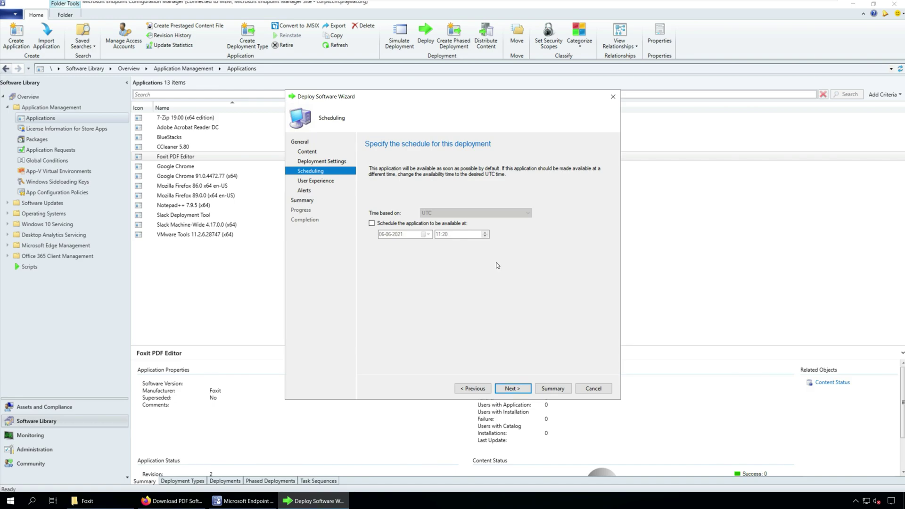
Accept default scheduling, user experience and alert settings, then create the deployment and close the wizard
click(514, 388)
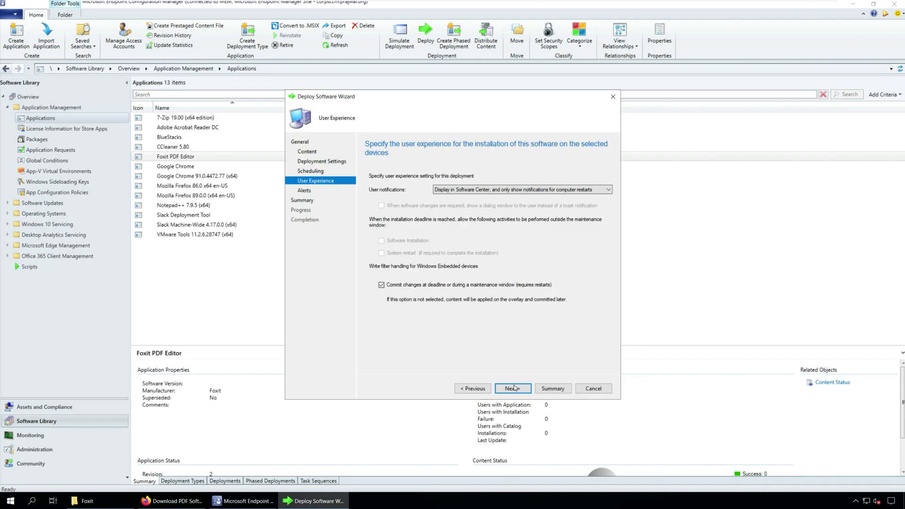
click(514, 388)
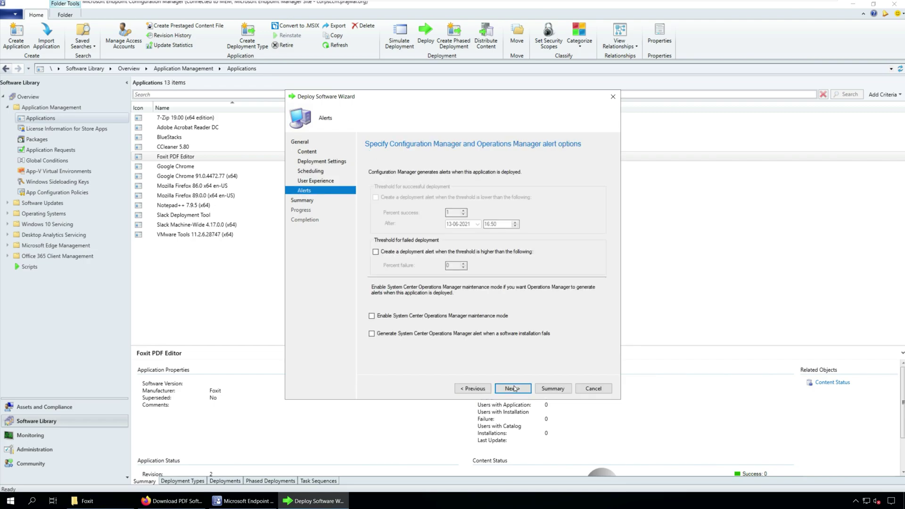
click(514, 388)
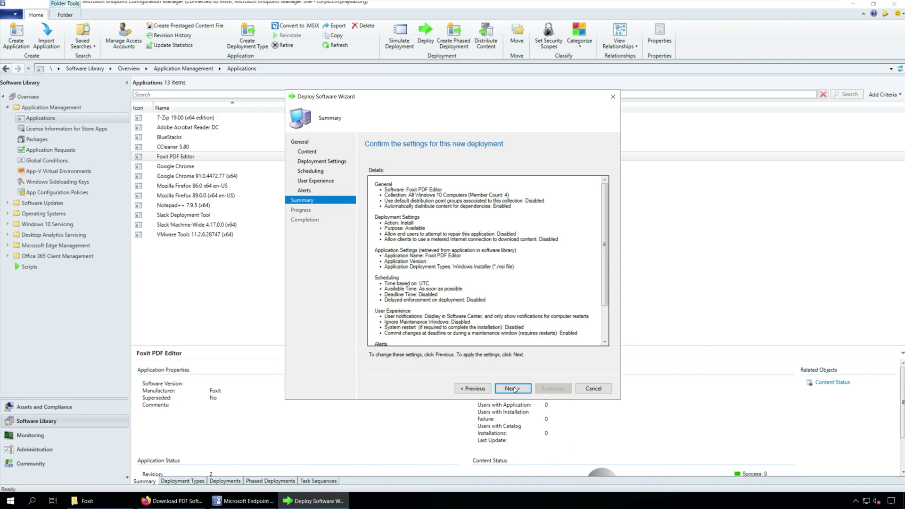
click(514, 388)
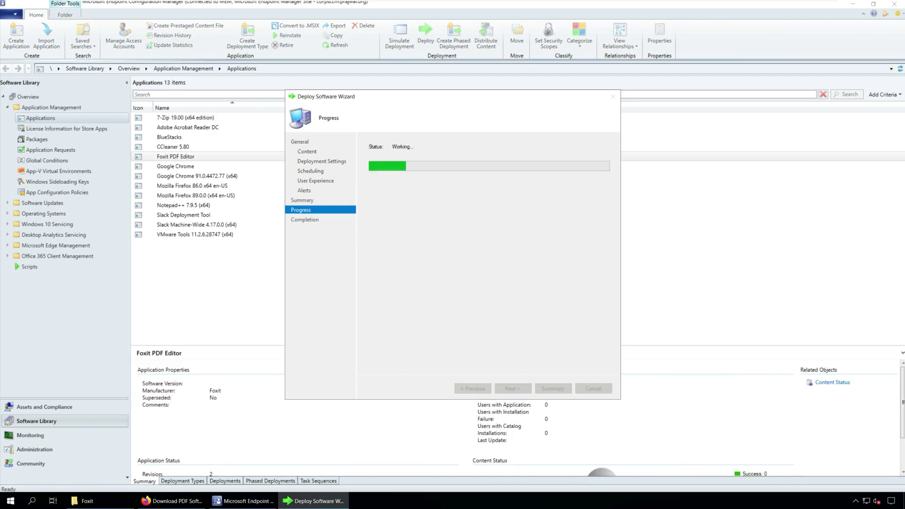
click(593, 388)
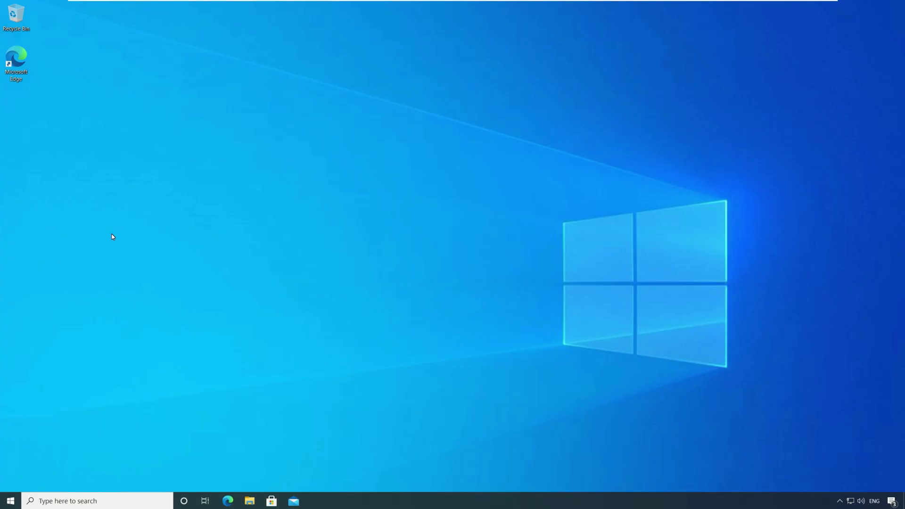
Search Windows for 'soft' and launch Software Center
click(10, 501)
text(soft)
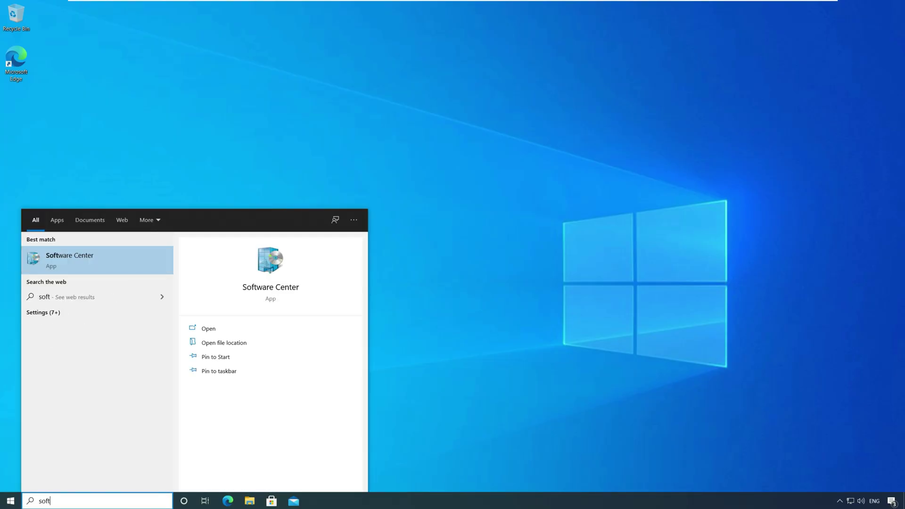
key(Return)
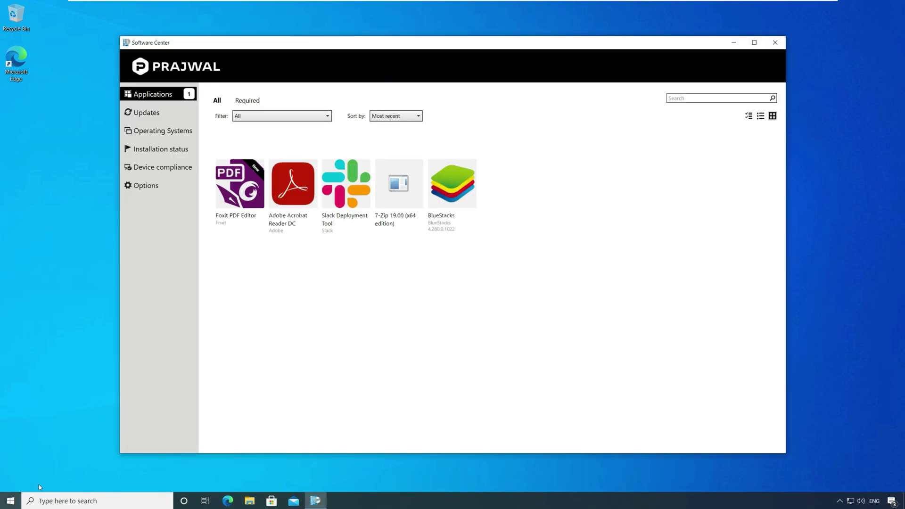
Install Foxit PDF Editor from its Software Center tile, then show the desktop
click(245, 196)
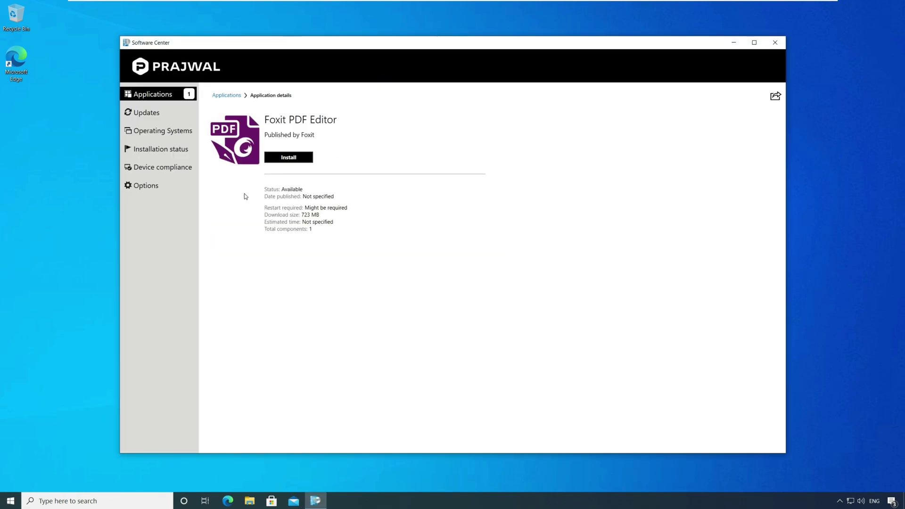
click(293, 159)
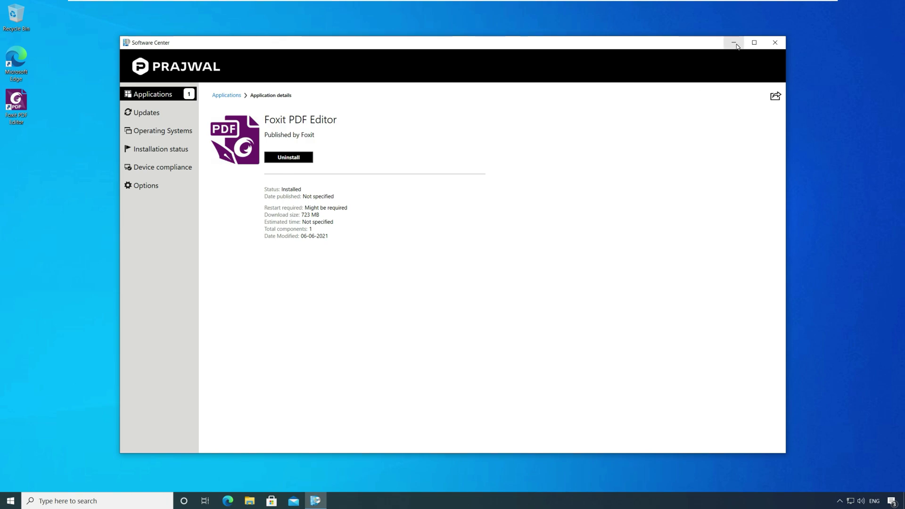
key(super+d)
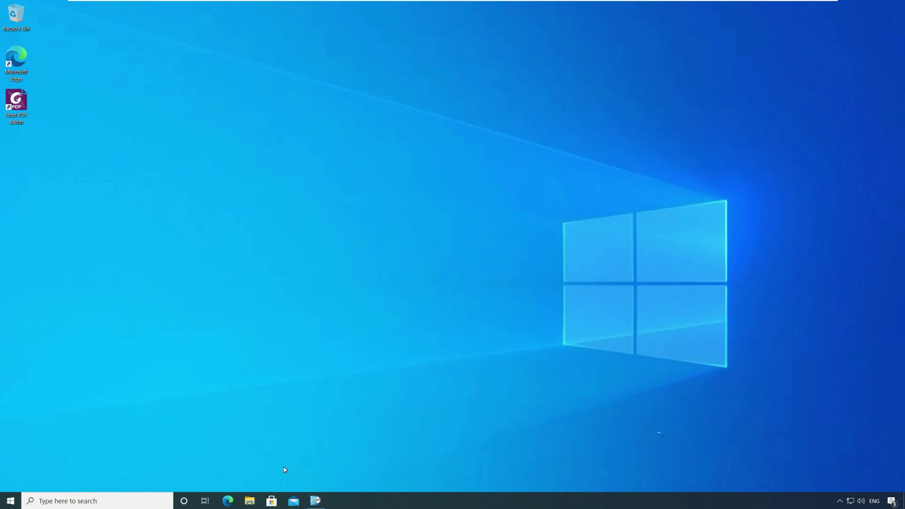